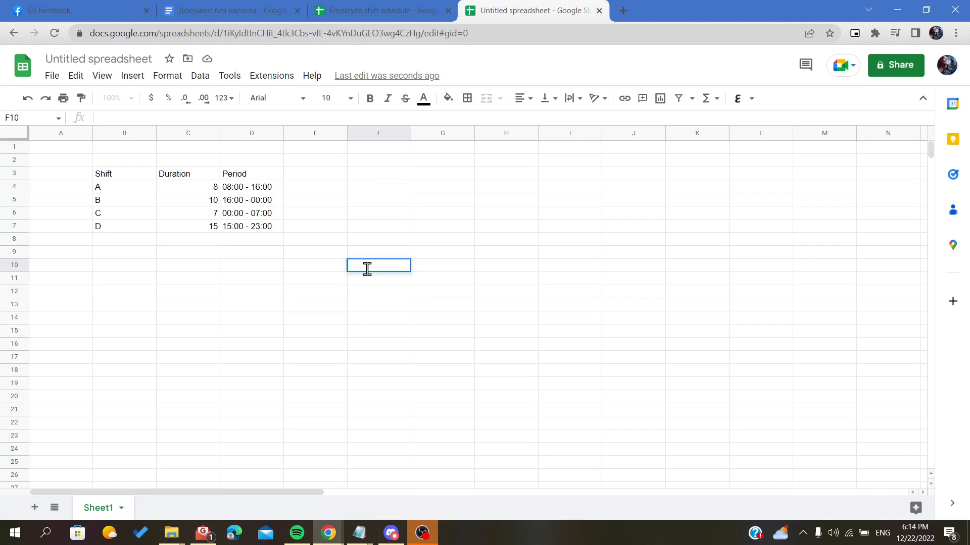
# Step: Examine the shift table in B3:D7 with its Shift, Duration and Period columns
pyautogui.click(342, 162)
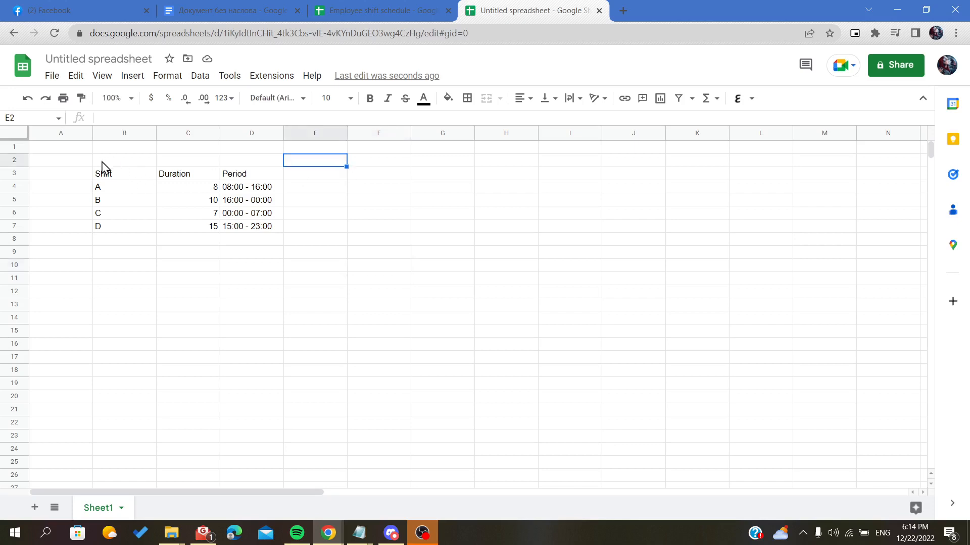
pyautogui.moveTo(101, 173); pyautogui.dragTo(253, 231)
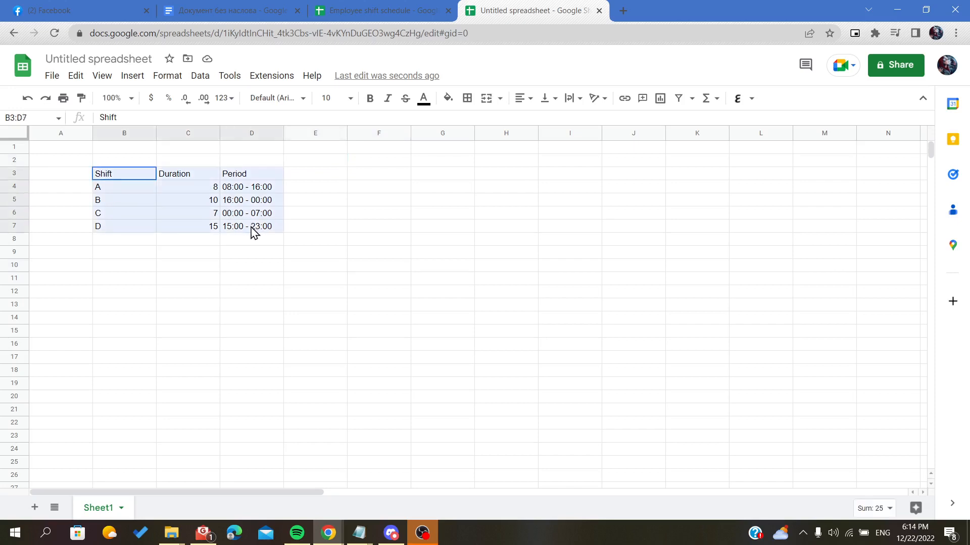
pyautogui.click(127, 151)
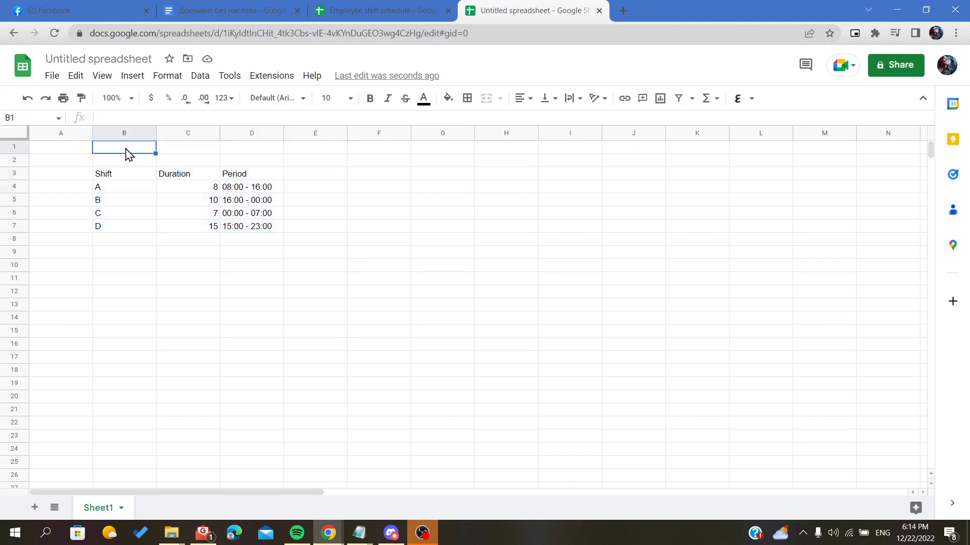
pyautogui.click(103, 178)
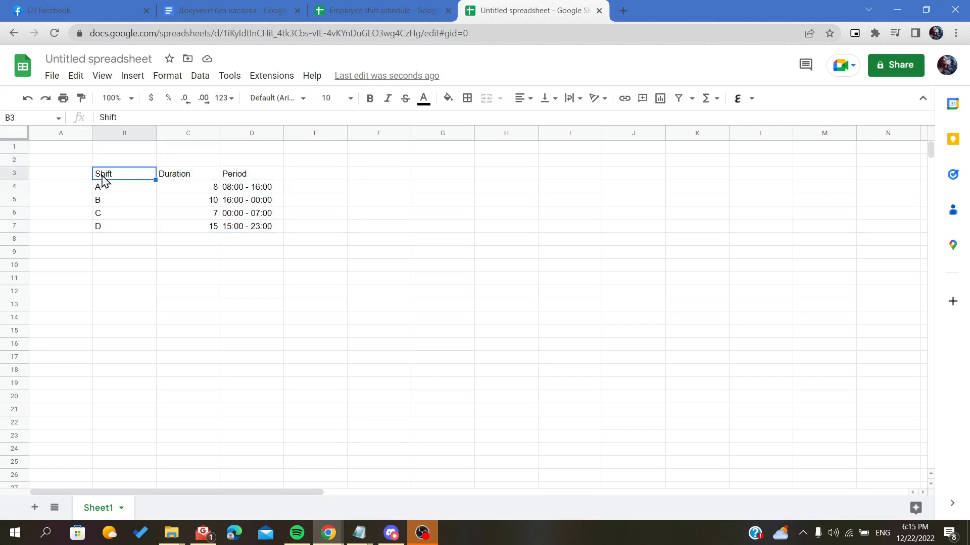
pyautogui.click(268, 179)
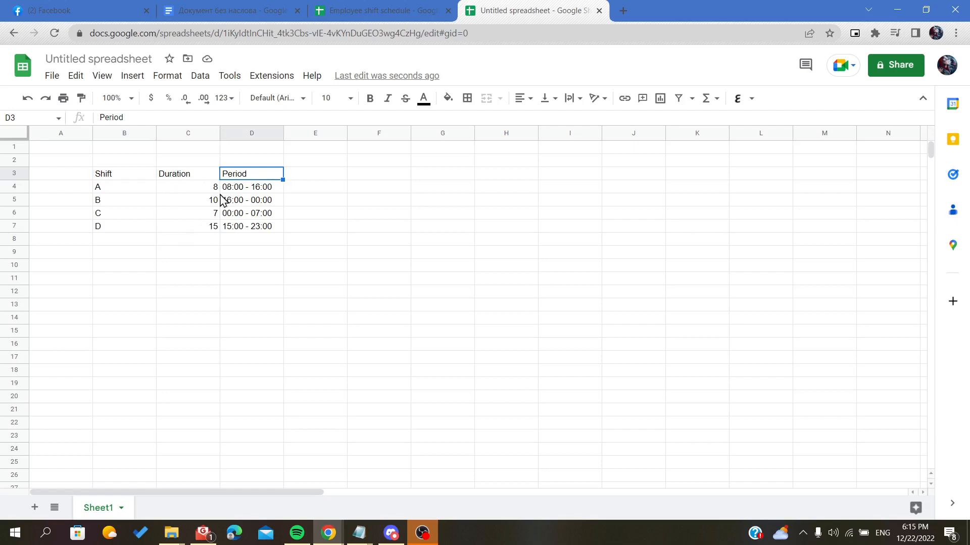
pyautogui.click(310, 190)
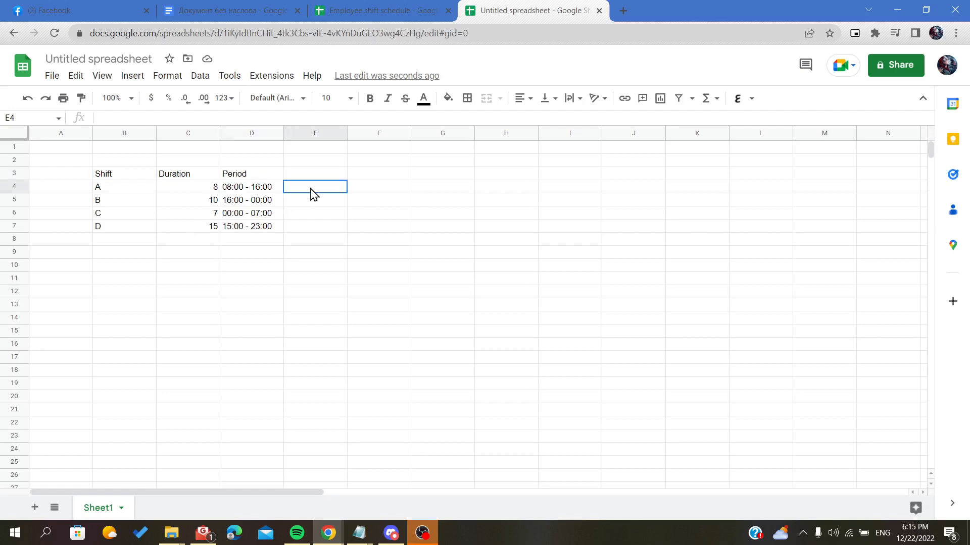
pyautogui.click(356, 263)
pyautogui.click(369, 242)
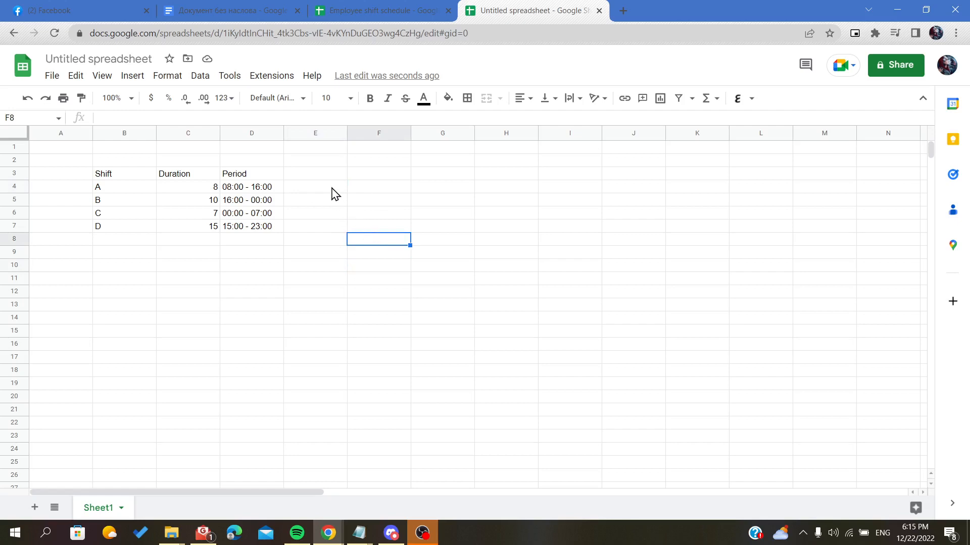
pyautogui.moveTo(116, 162); pyautogui.dragTo(271, 231)
pyautogui.click(335, 254)
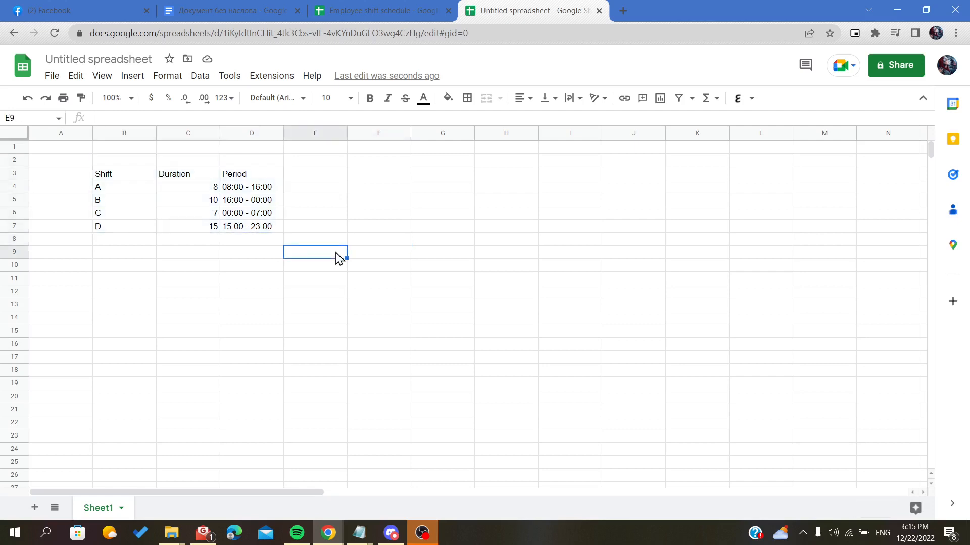
pyautogui.click(236, 277)
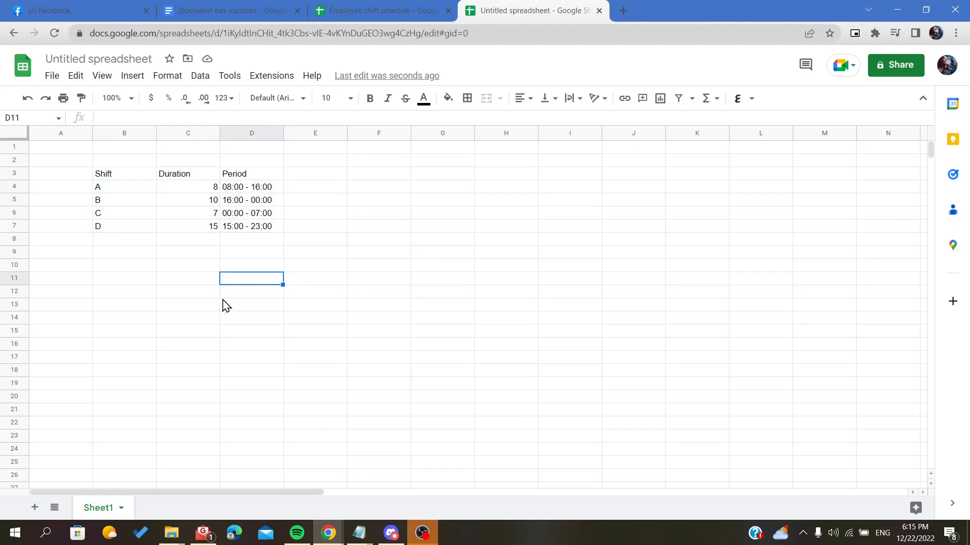
# Step: Start a SORT formula in cell E11 with the shift table B3:D7 as its range
pyautogui.click(335, 278)
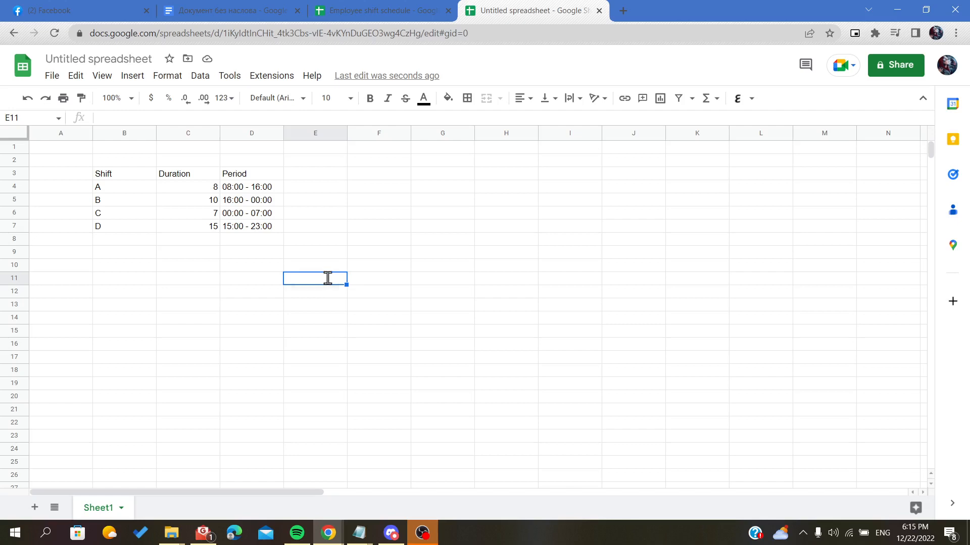
pyautogui.write('=')
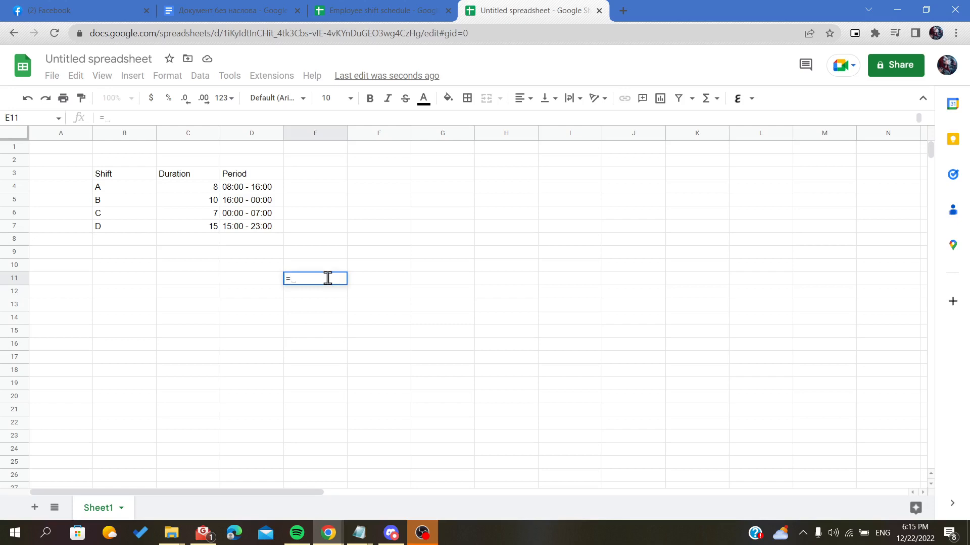
pyautogui.write('sor')
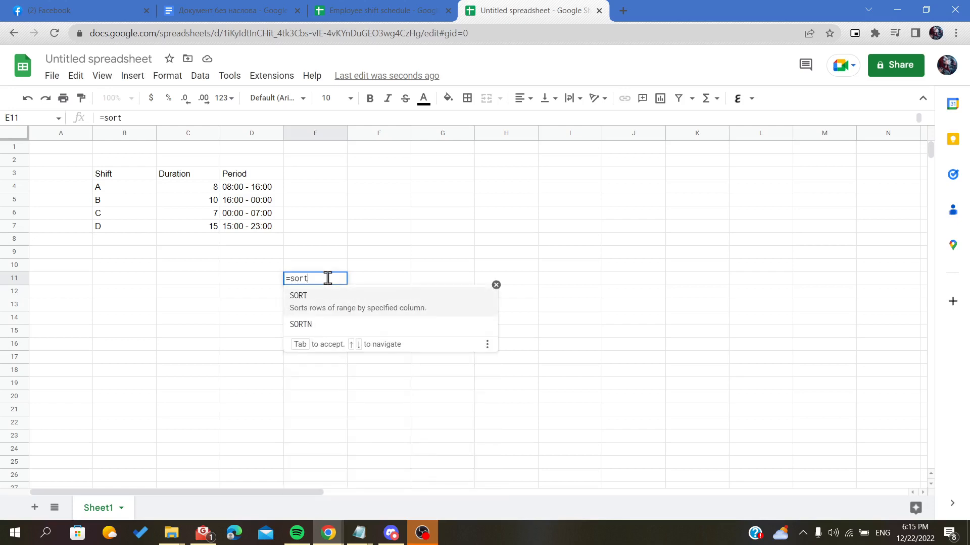
pyautogui.write('t')
pyautogui.press('Tab')
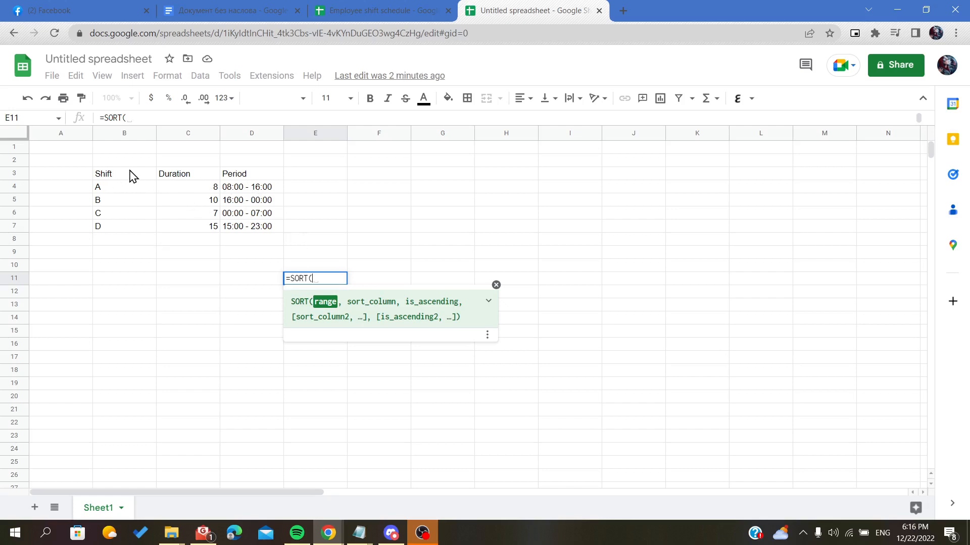
pyautogui.moveTo(111, 177); pyautogui.dragTo(244, 230)
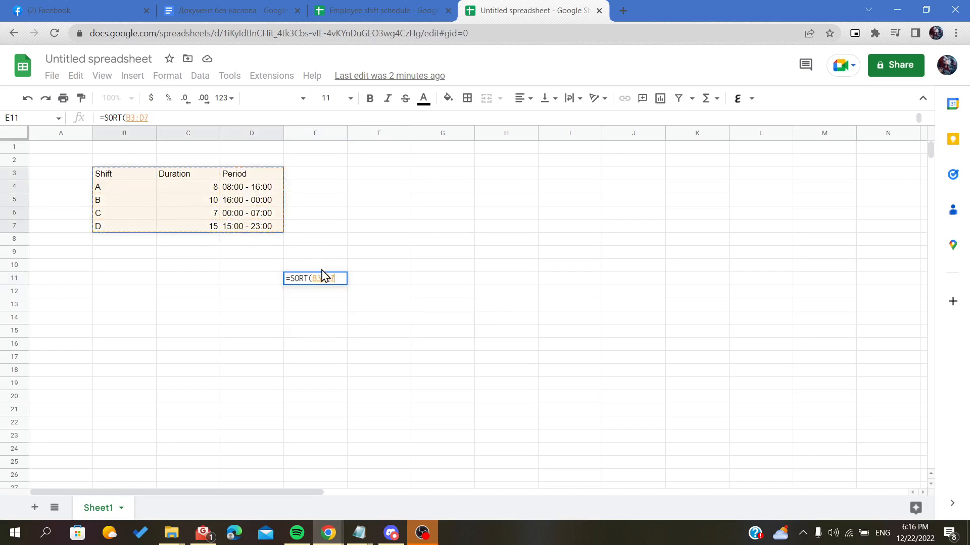
# Step: Replace the range in the unfinished SORT formula with the whole columns B:D
pyautogui.click(337, 279)
pyautogui.press('BackSpace')
pyautogui.press('BackSpace')
pyautogui.press('BackSpace')
pyautogui.press('BackSpace')
pyautogui.press('BackSpace')
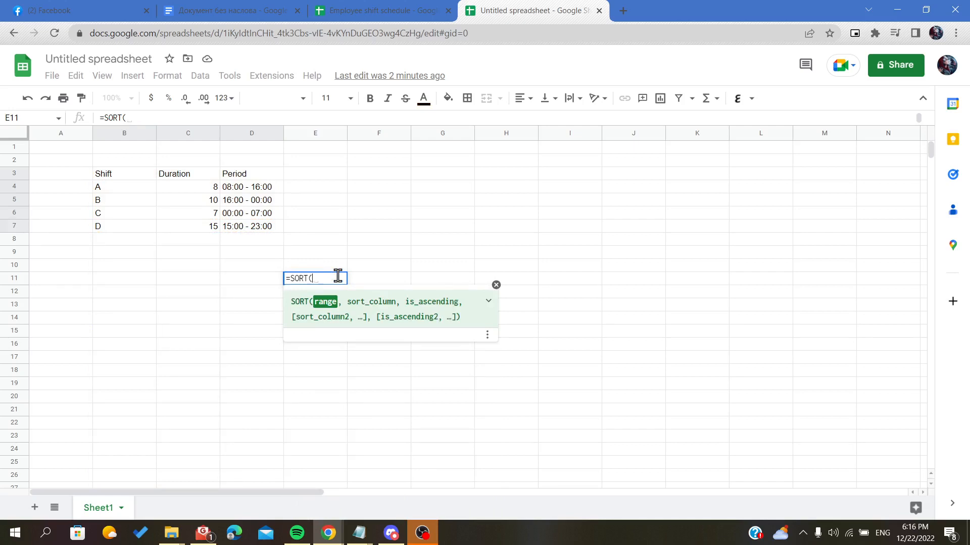
pyautogui.write('B')
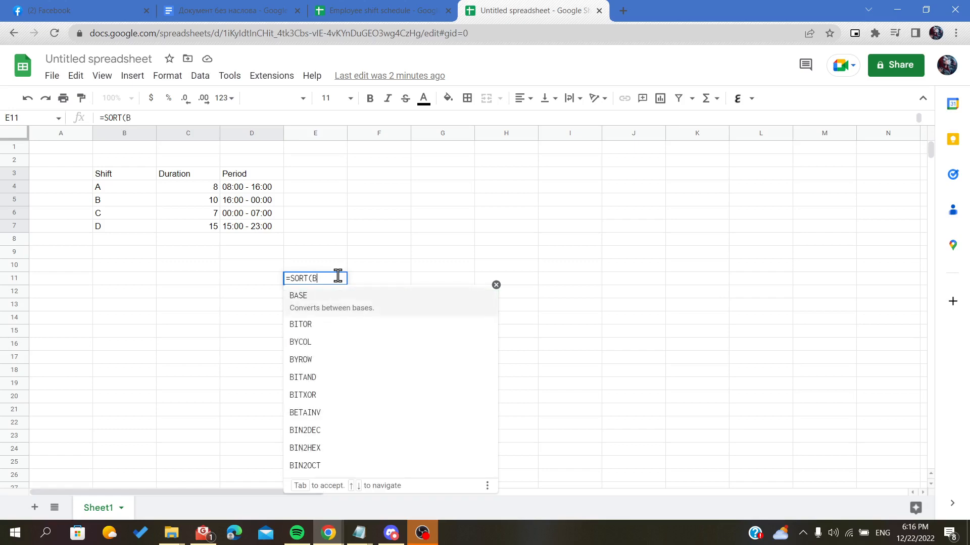
pyautogui.write(':D')
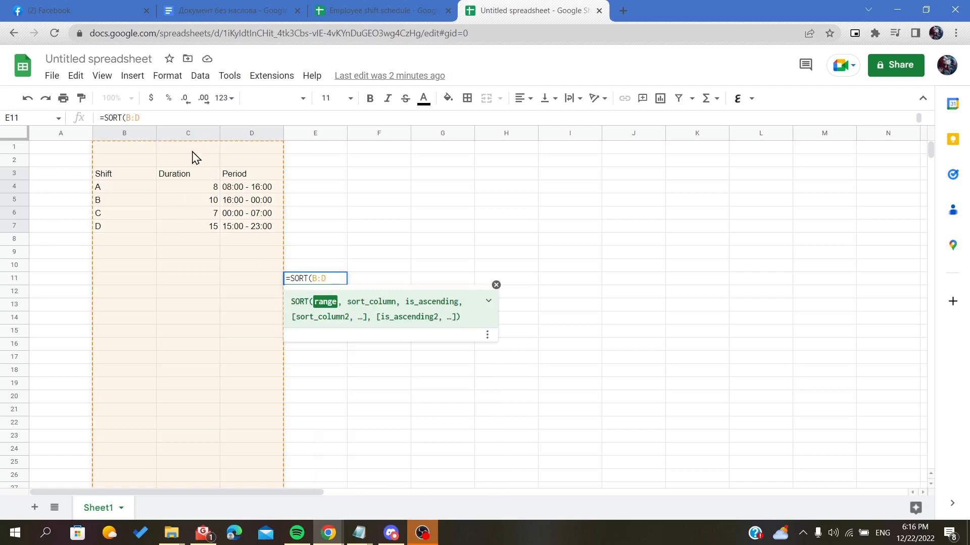
pyautogui.scroll(-5, 162, 226)
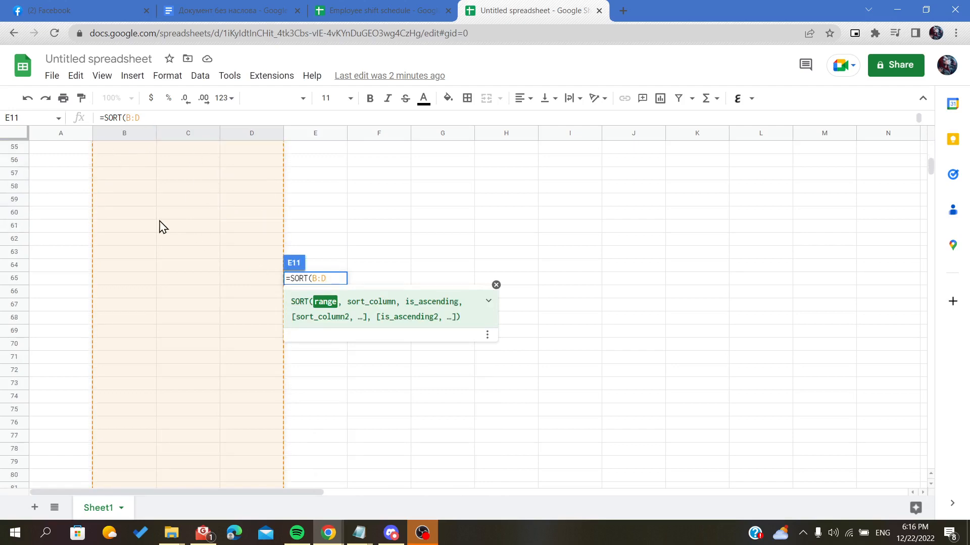
pyautogui.scroll(5, 163, 226)
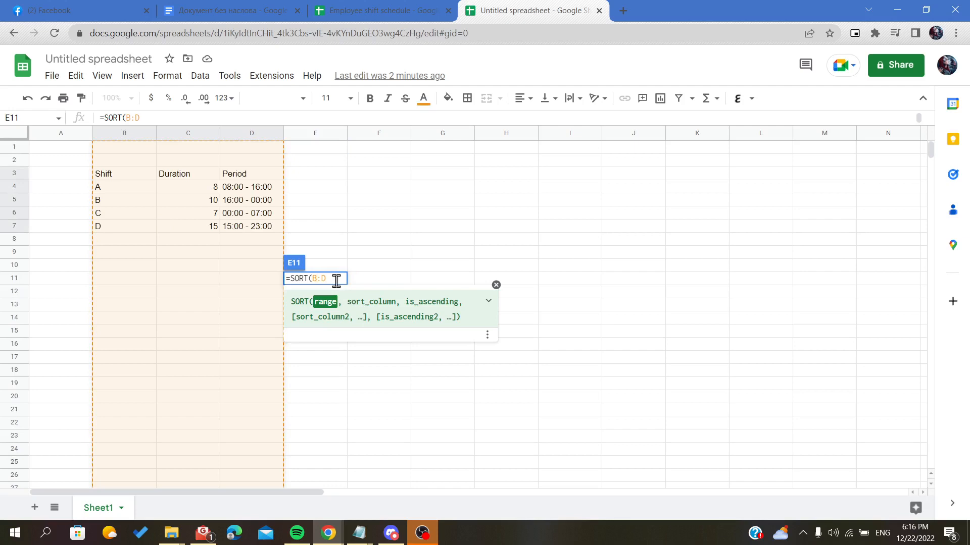
# Step: Limit the SORT formula's range to the shift table's rows as B3:D7
pyautogui.write('7:D')
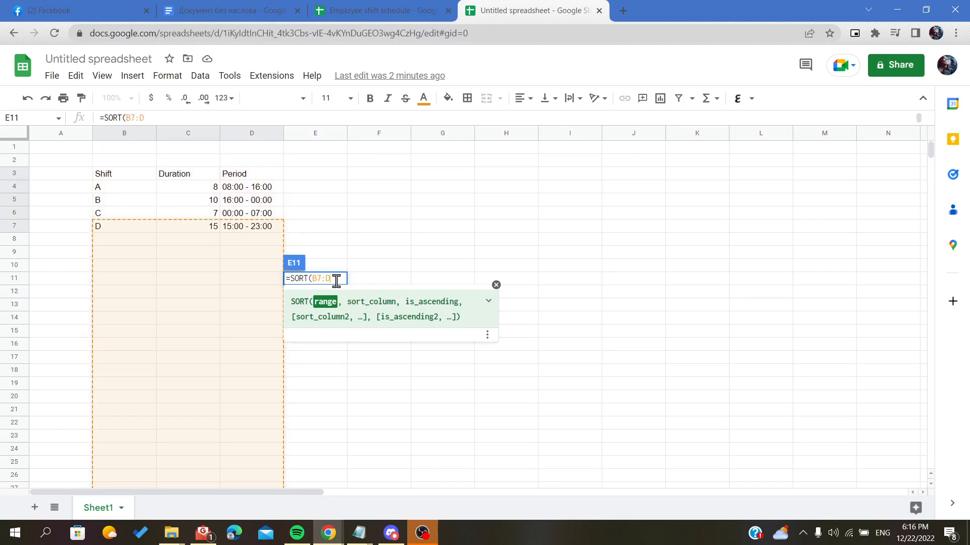
pyautogui.write('7')
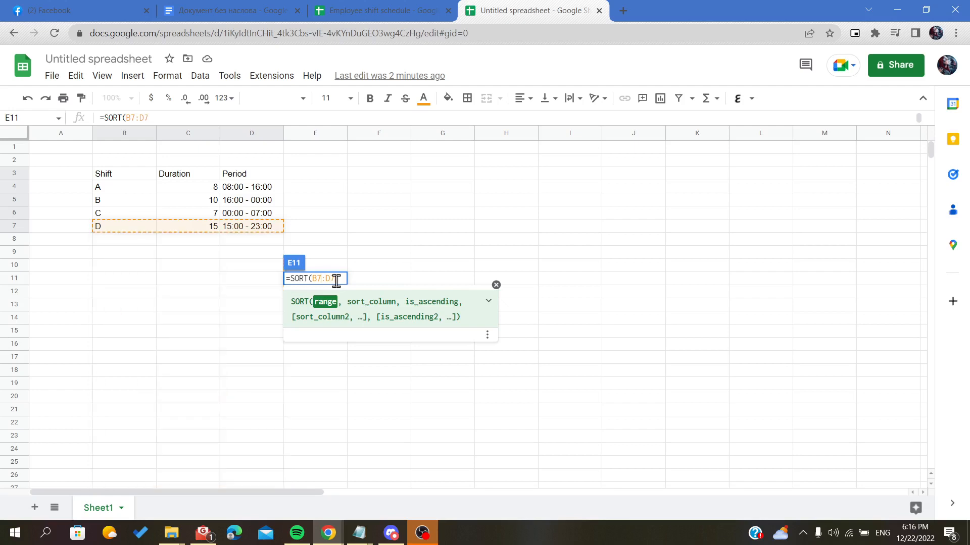
pyautogui.press('BackSpace')
pyautogui.write('3:D7')
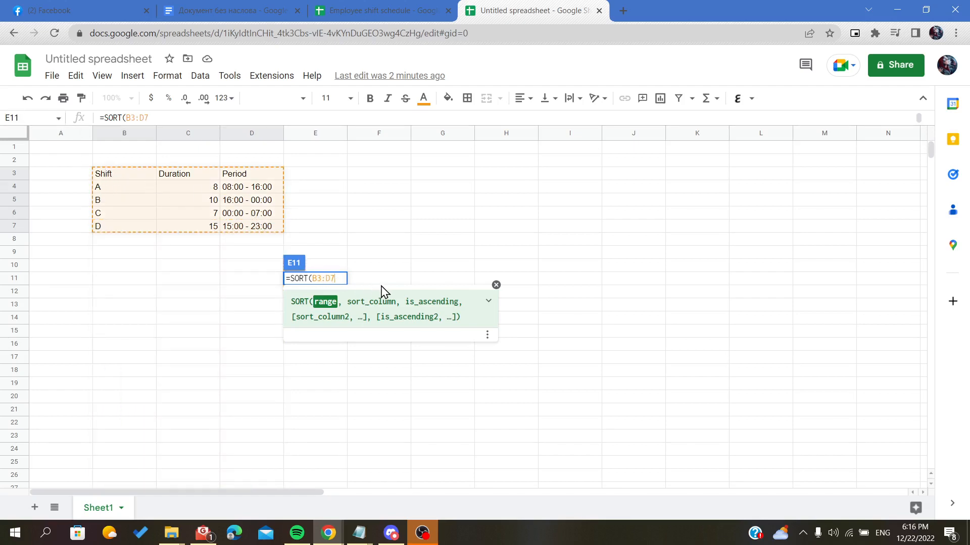
# Step: Set the SORT formula's sort column argument to 2 to sort by duration
pyautogui.write(',')
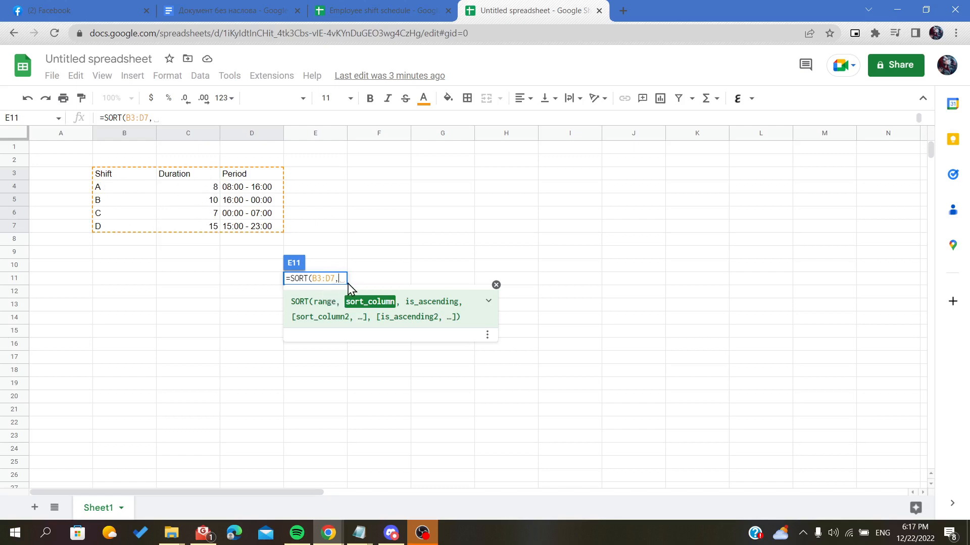
pyautogui.write('2')
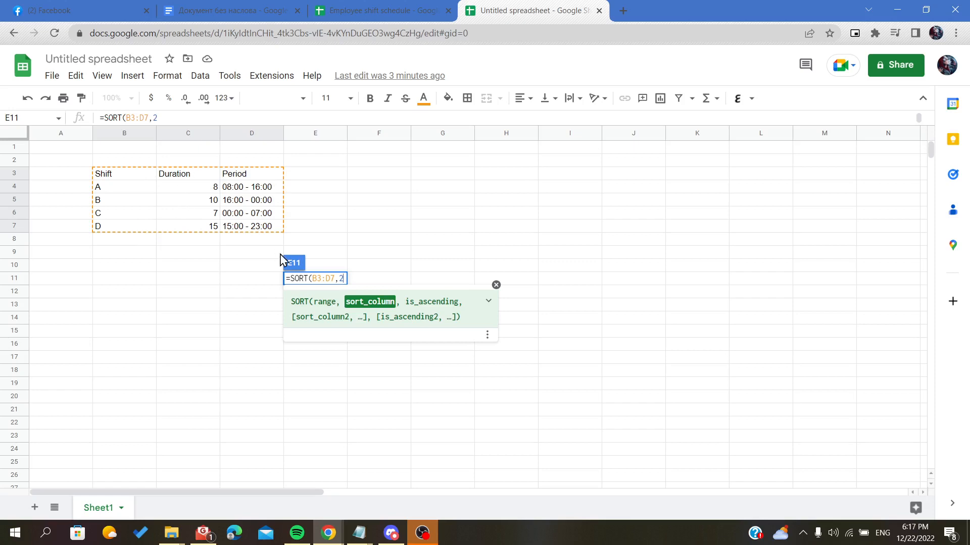
pyautogui.write(',')
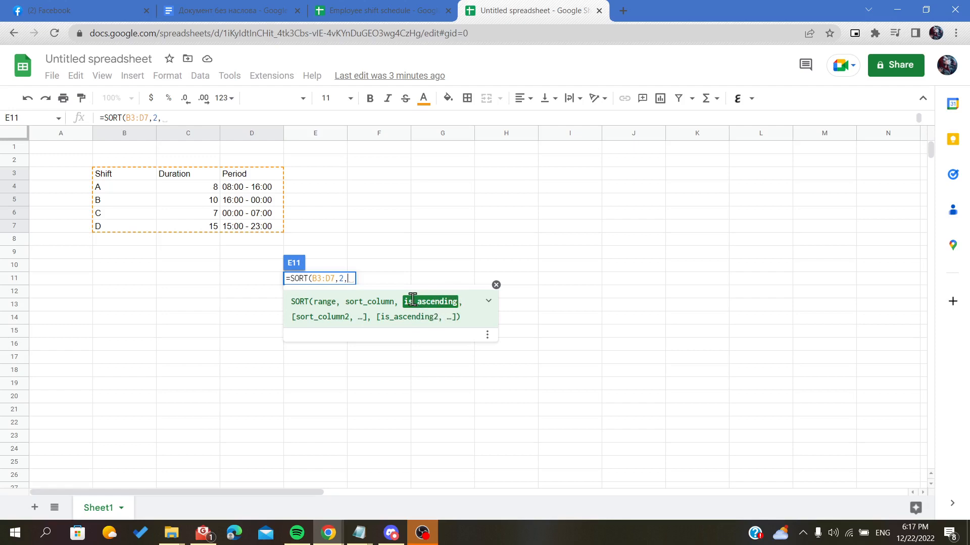
pyautogui.write('tr')
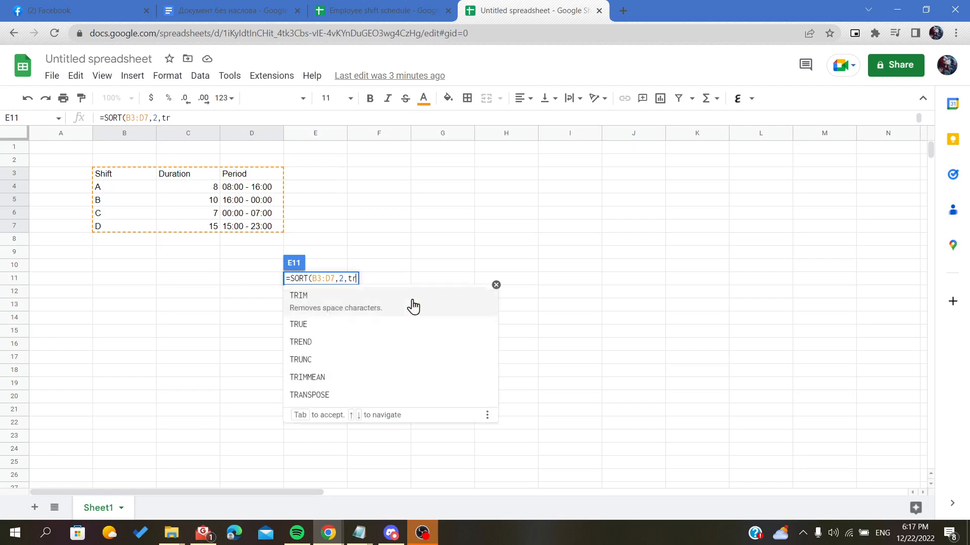
pyautogui.write('ue')
pyautogui.press('BackSpace')
pyautogui.press('BackSpace')
pyautogui.press('BackSpace')
pyautogui.press('BackSpace')
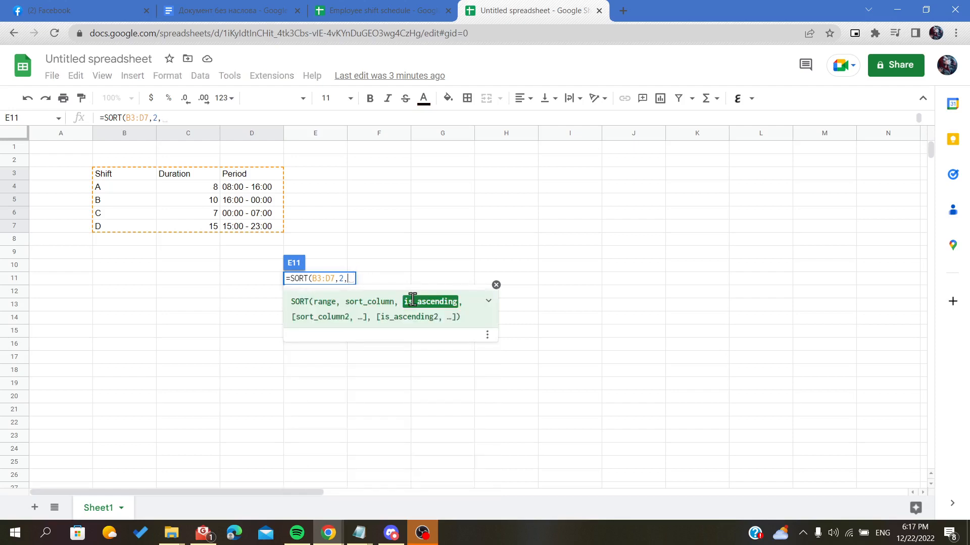
# Step: Set the is_ascending argument to false and enter the completed formula =SORT(B3:D7,2,false) in E11
pyautogui.write('fals')
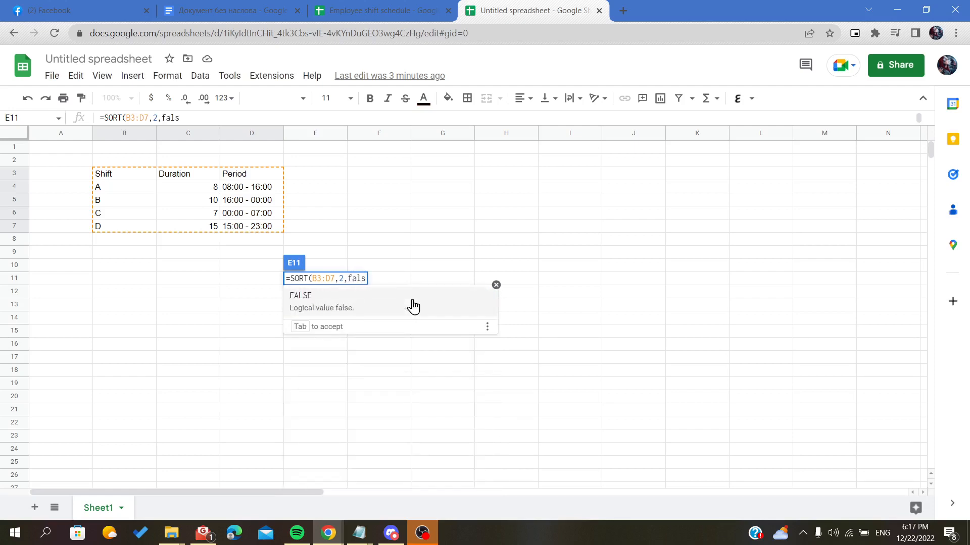
pyautogui.write('e)')
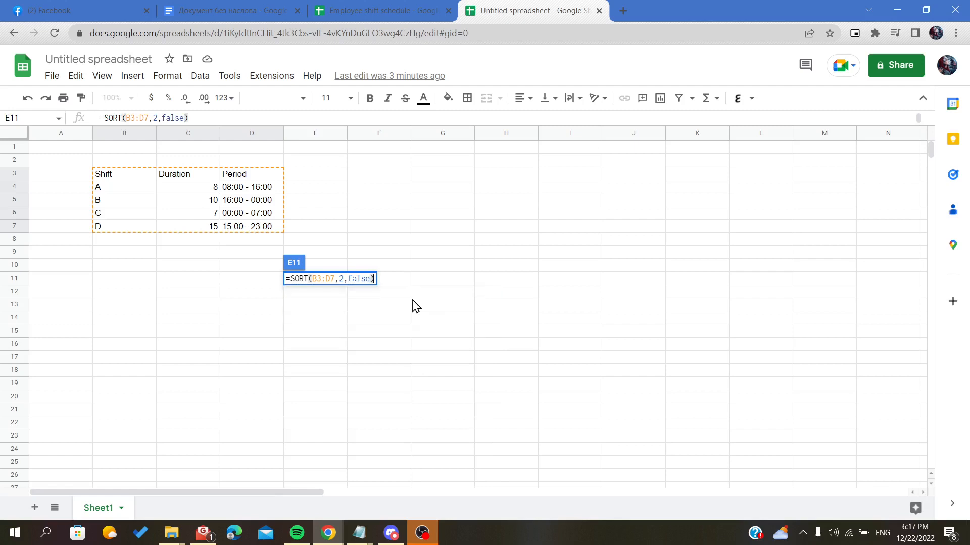
pyautogui.press('Return')
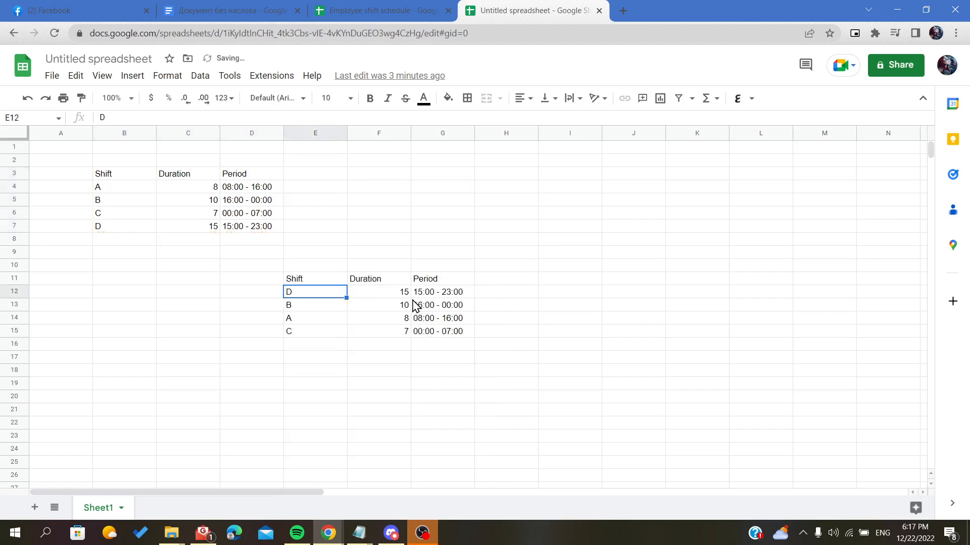
# Step: Check the Duration column of the sorted table in E11:G15 and undo the SORT formula in E11
pyautogui.click(374, 333)
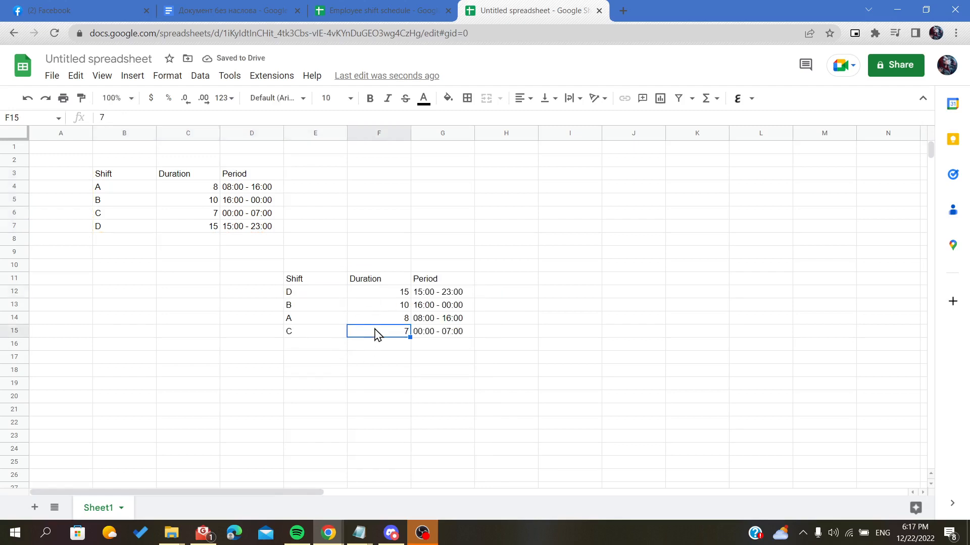
pyautogui.click(370, 295)
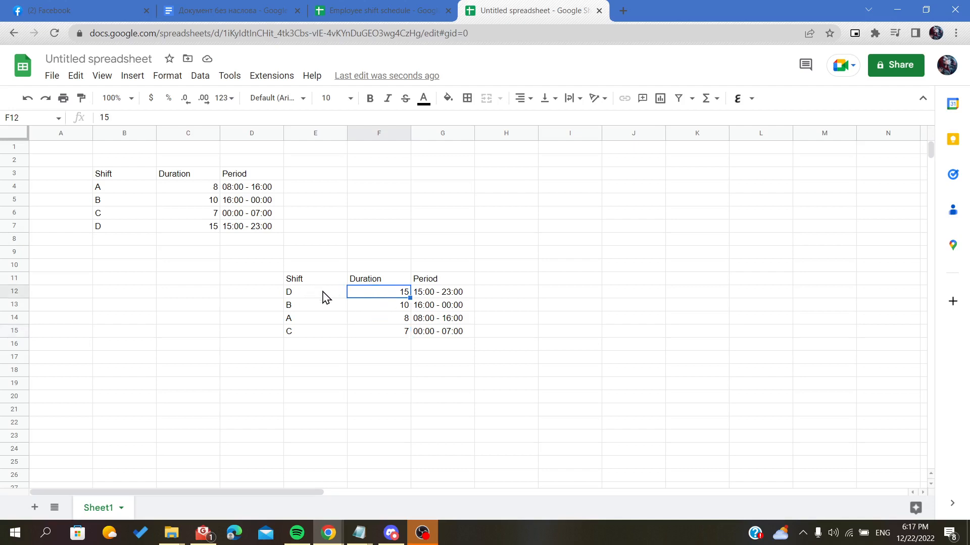
pyautogui.click(299, 296)
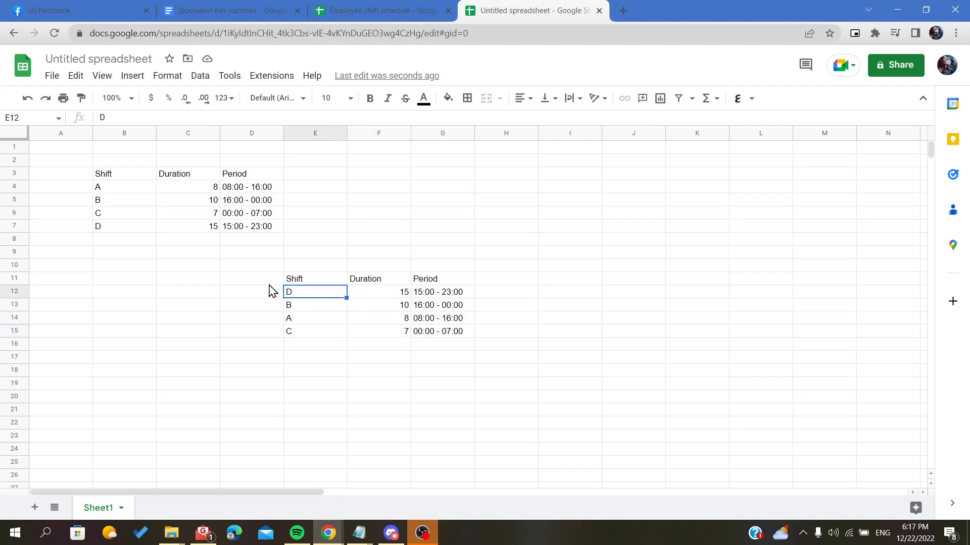
pyautogui.moveTo(377, 300); pyautogui.dragTo(375, 339)
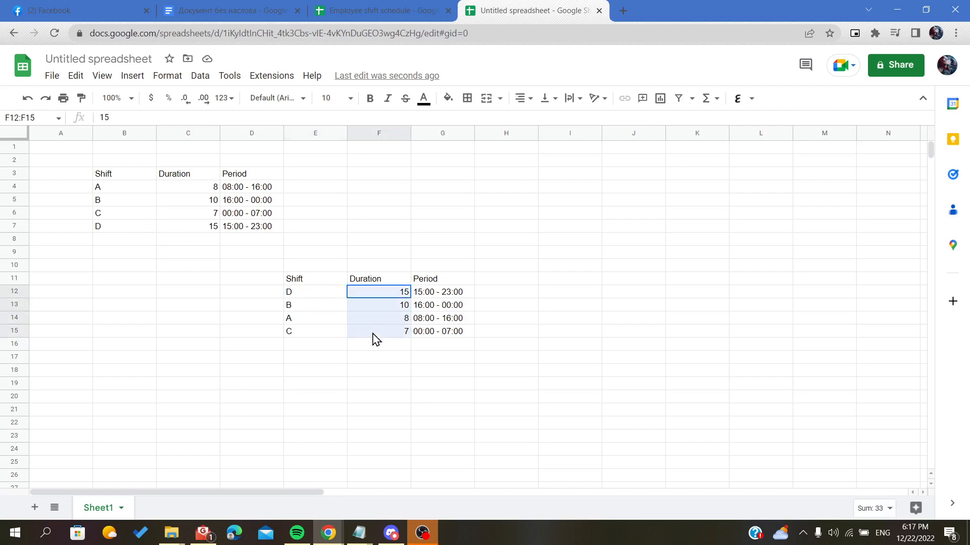
pyautogui.hotkey('ctrl', 'z')
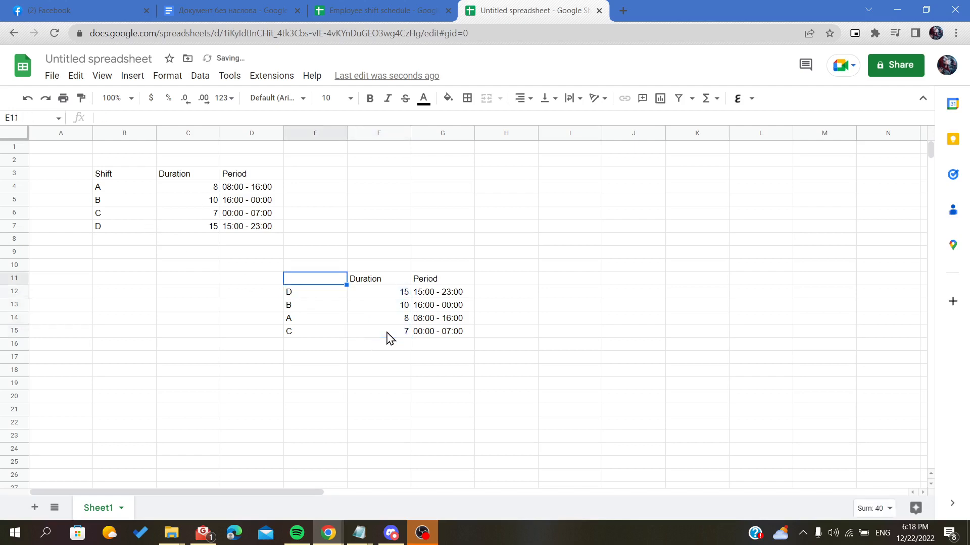
# Step: Clear the remaining sorted output and start a new SORT formula in E11 with the range B3:D7
pyautogui.hotkey('ctrl', 'z')
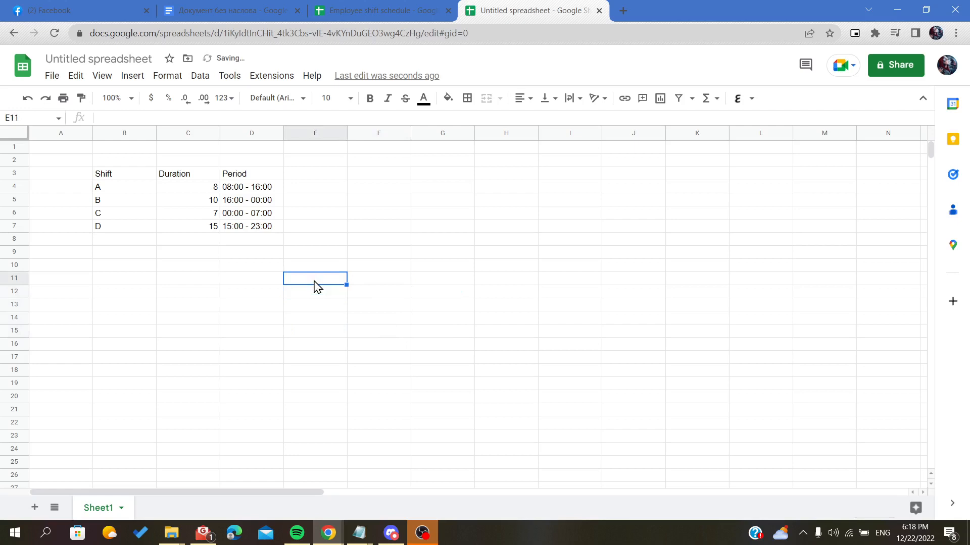
pyautogui.write('=')
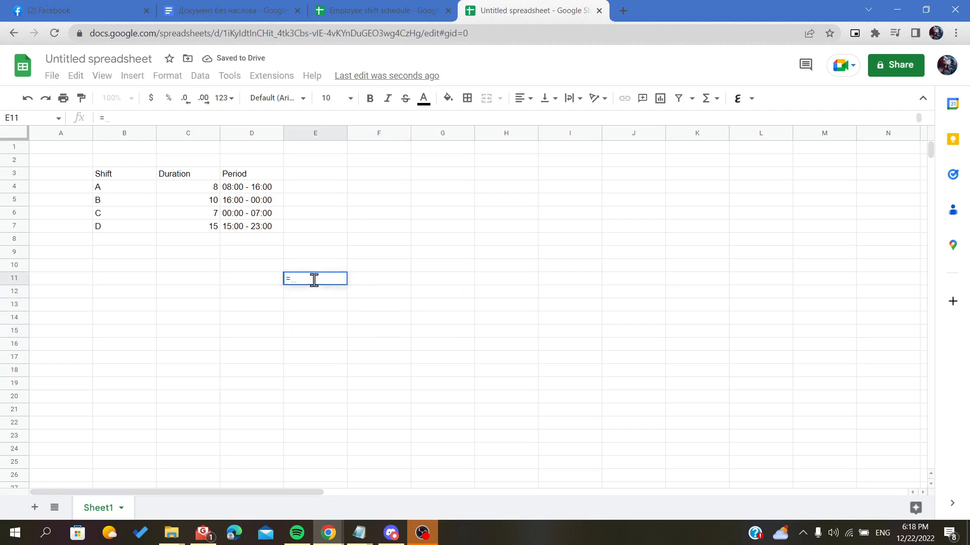
pyautogui.write('sort')
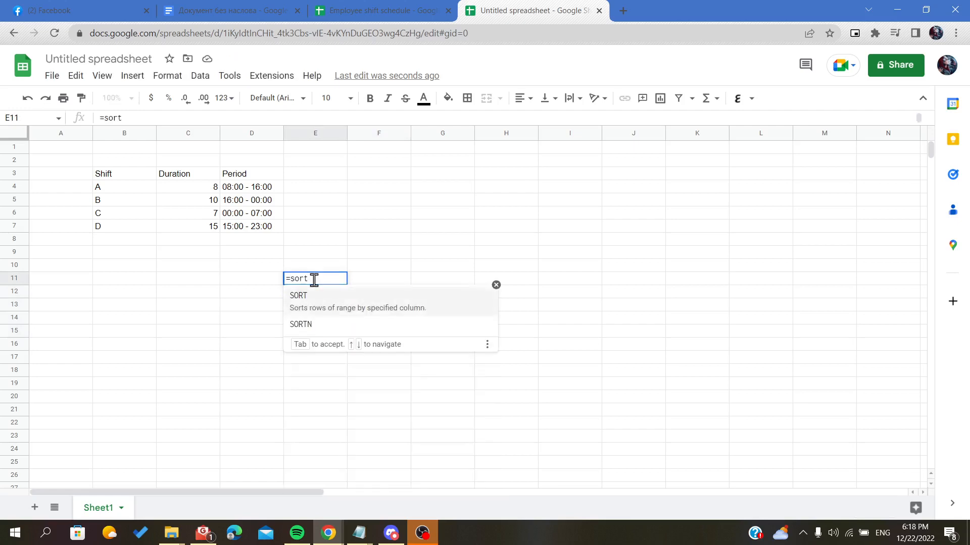
pyautogui.press('Tab')
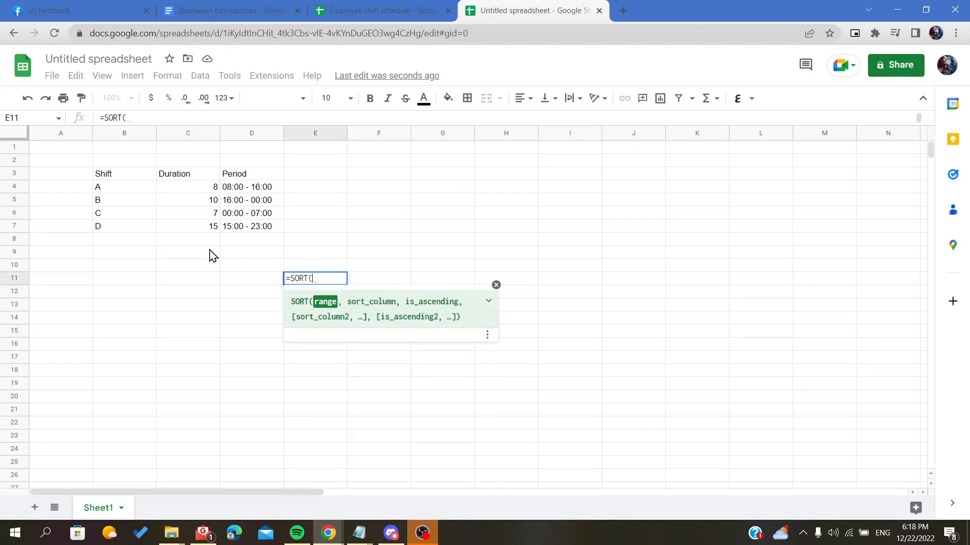
pyautogui.moveTo(123, 177); pyautogui.dragTo(212, 191)
pyautogui.moveTo(254, 223); pyautogui.dragTo(253, 225)
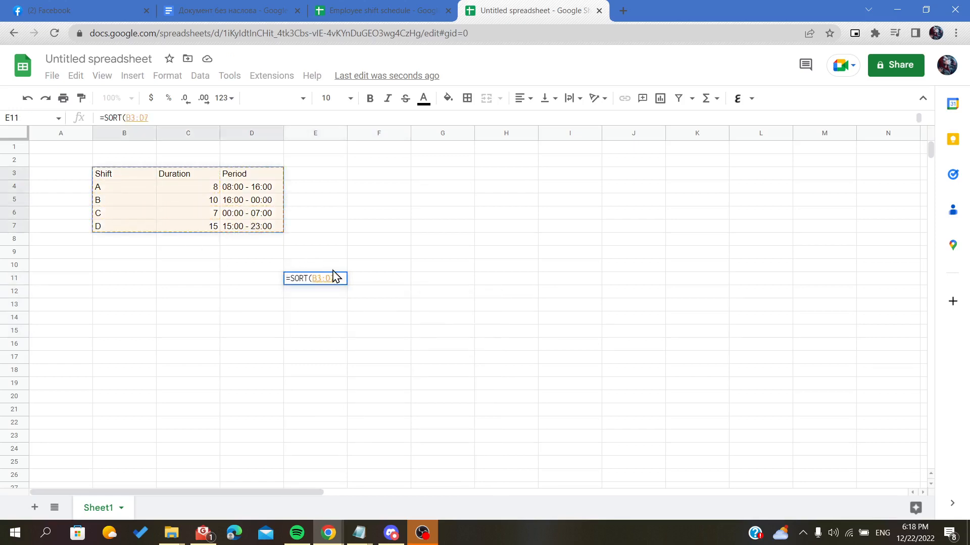
# Step: Set the sort column to 2 and is_ascending to true, and enter the formula =SORT(B3:D7,2,true) in E11
pyautogui.write(', ')
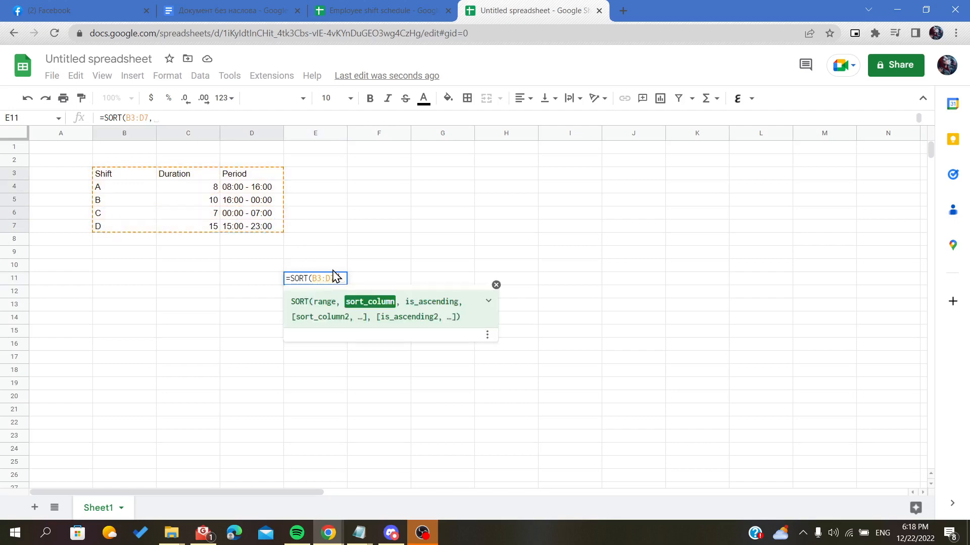
pyautogui.write('2')
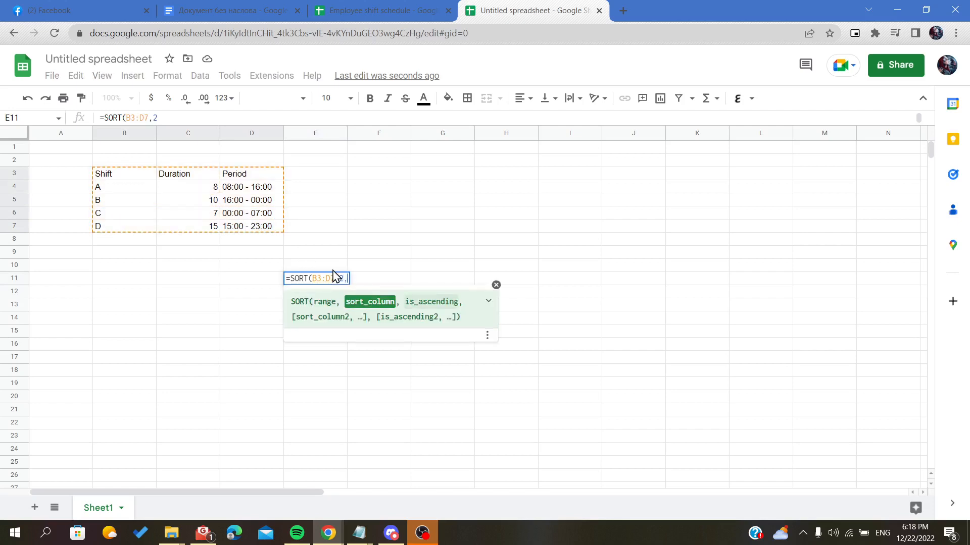
pyautogui.write(', ')
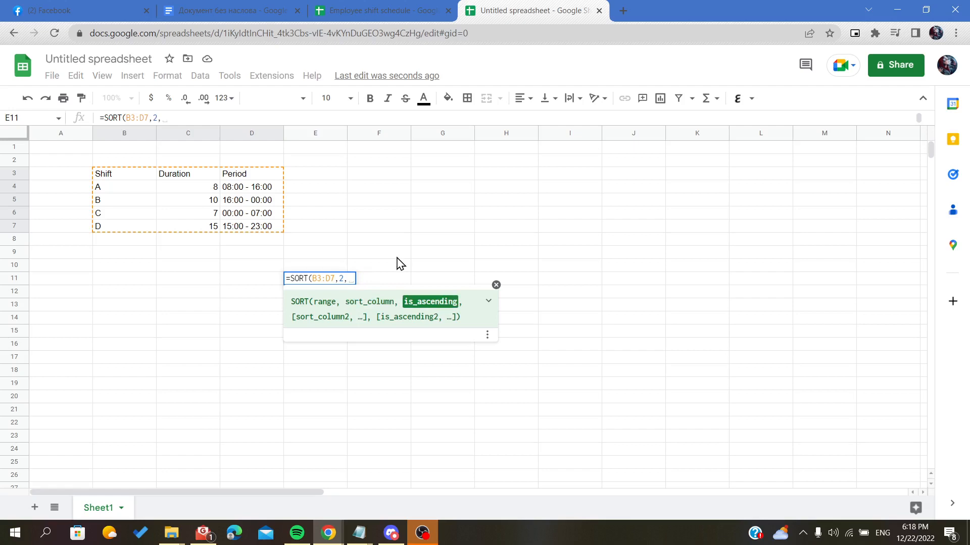
pyautogui.write('true)')
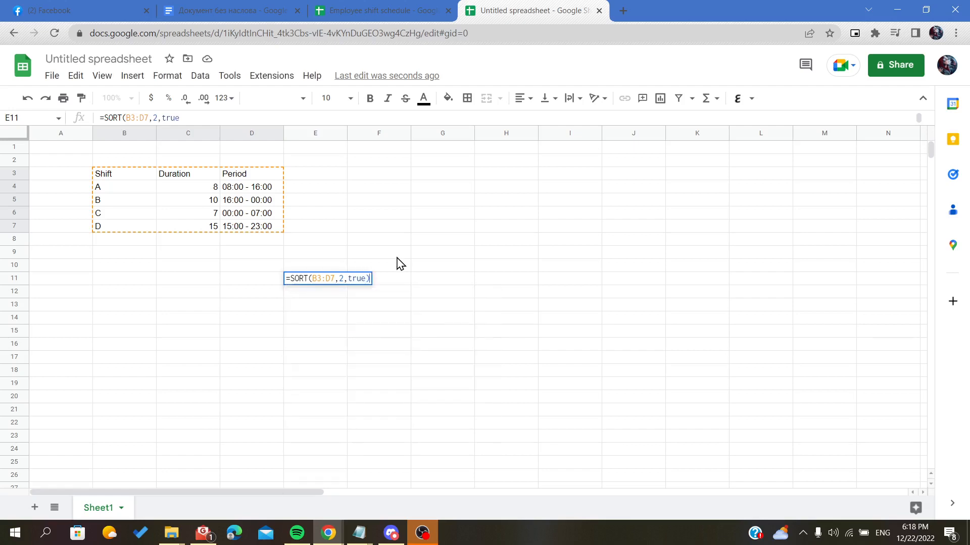
pyautogui.press('Return')
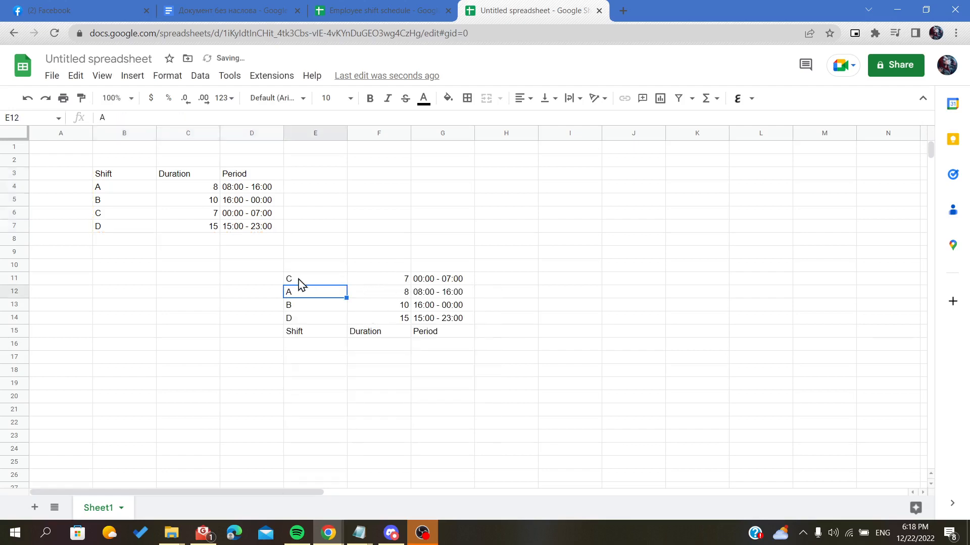
# Step: Compare the ascending rows in E11:G14 with the source durations in C4:C7, and undo the SORT formula in E11
pyautogui.moveTo(299, 283); pyautogui.dragTo(427, 320)
pyautogui.click(327, 228)
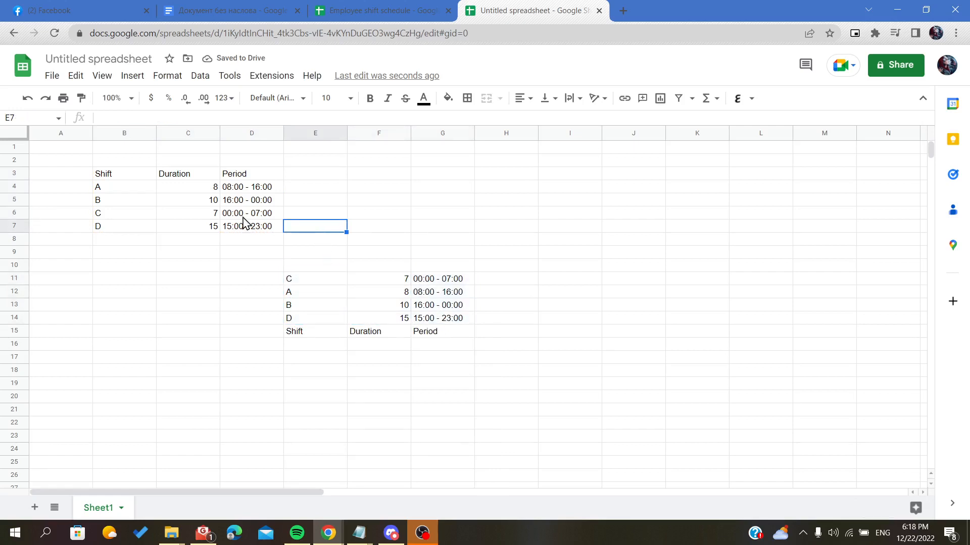
pyautogui.moveTo(182, 188); pyautogui.dragTo(189, 233)
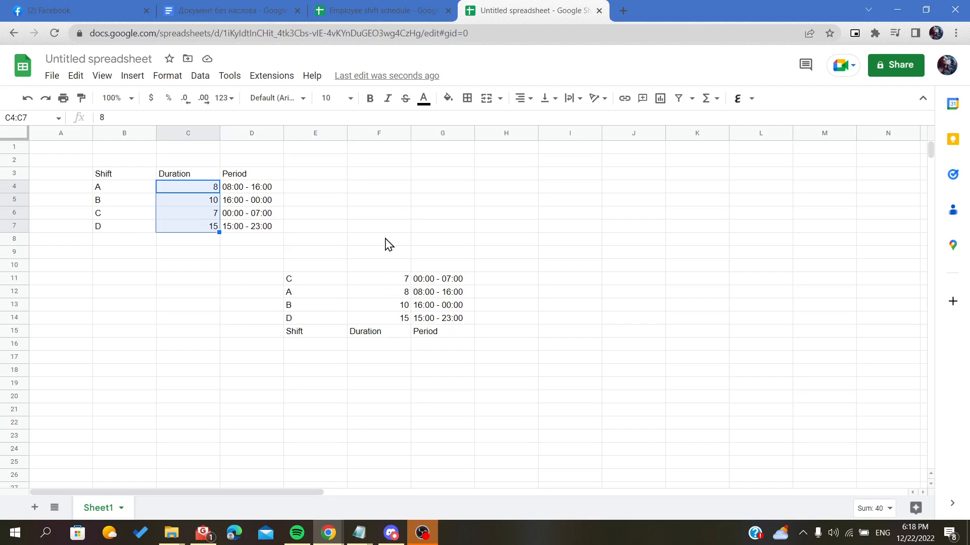
pyautogui.hotkey('ctrl', 'z')
pyautogui.press('Up')
pyautogui.press('Down')
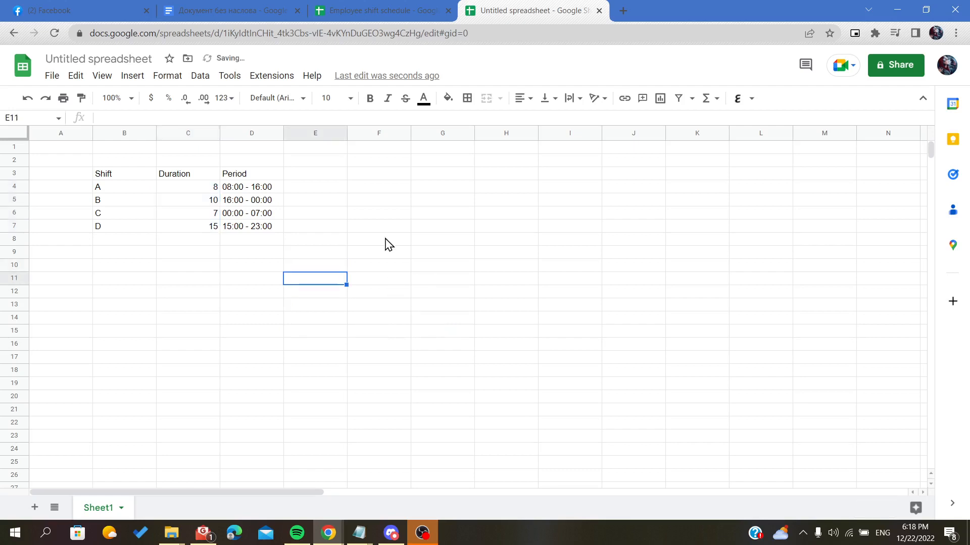
# Step: Enter the formula =SORT(B3:D7,2,false) in E11 to sort the shift table by duration in descending order
pyautogui.write('=sor')
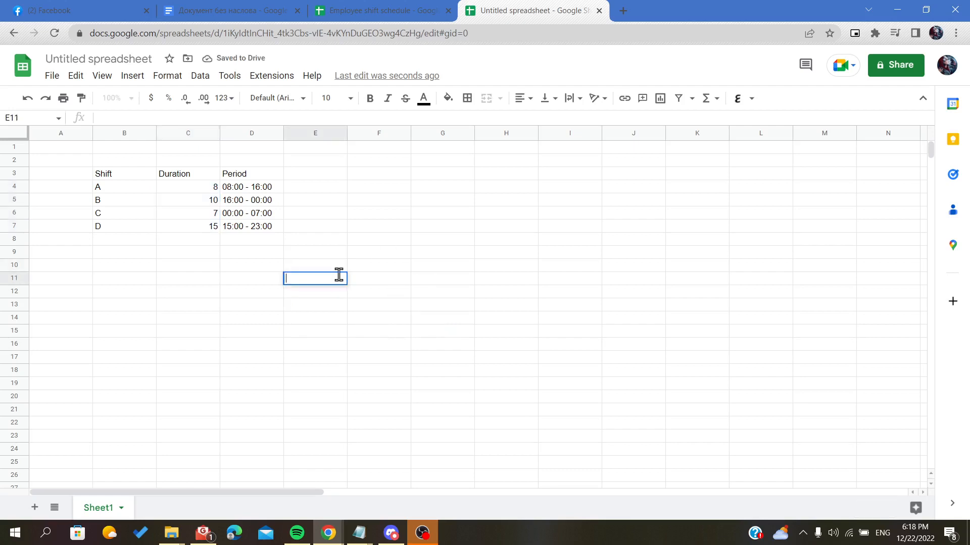
pyautogui.press('Tab')
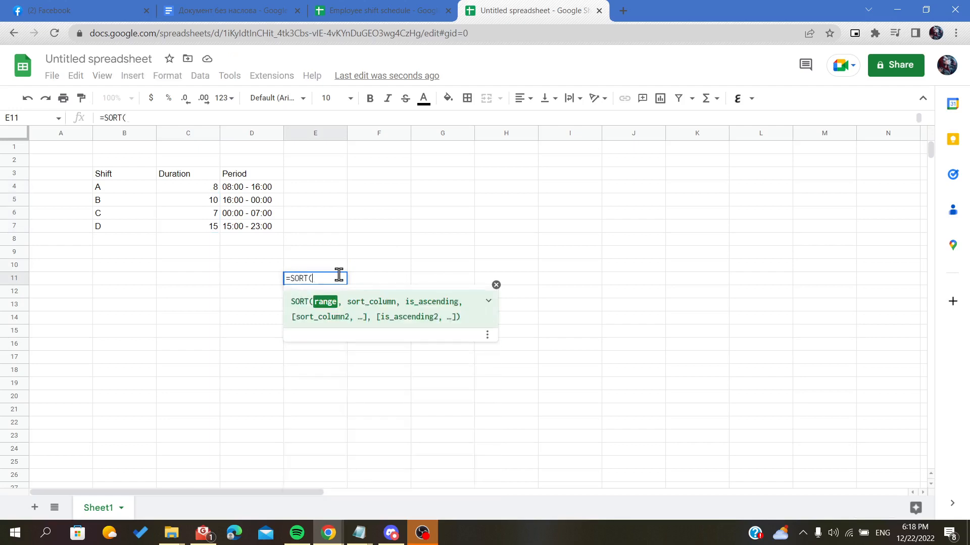
pyautogui.moveTo(104, 176); pyautogui.dragTo(251, 233)
pyautogui.write(',')
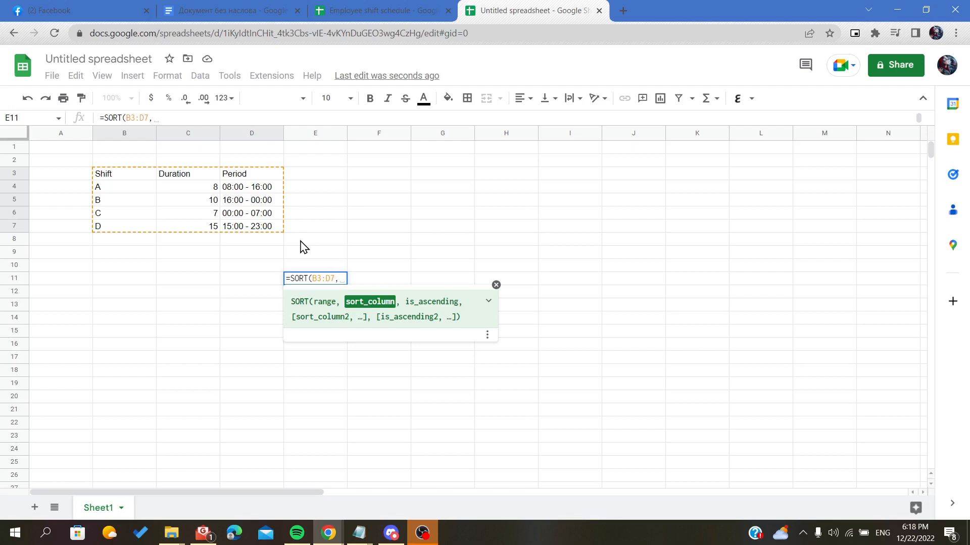
pyautogui.write('2,')
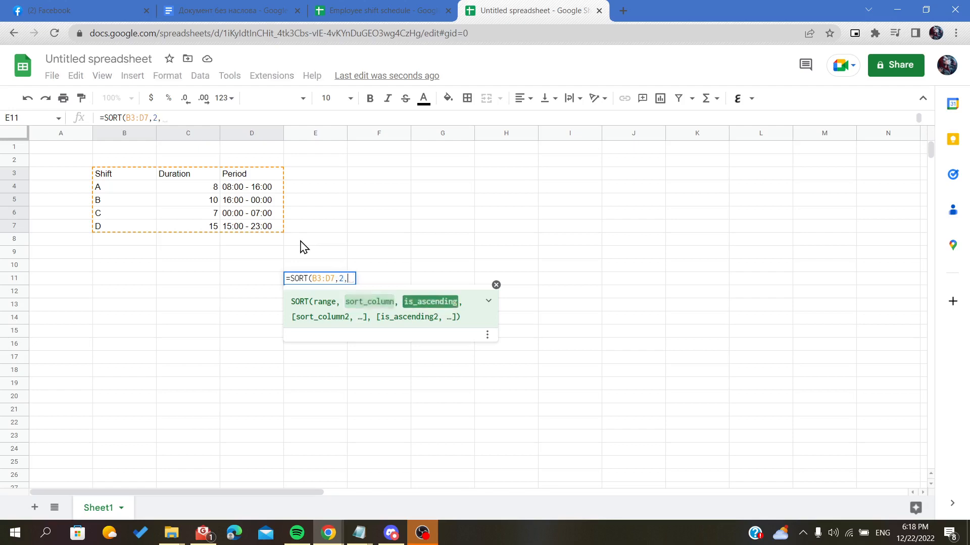
pyautogui.write('false')
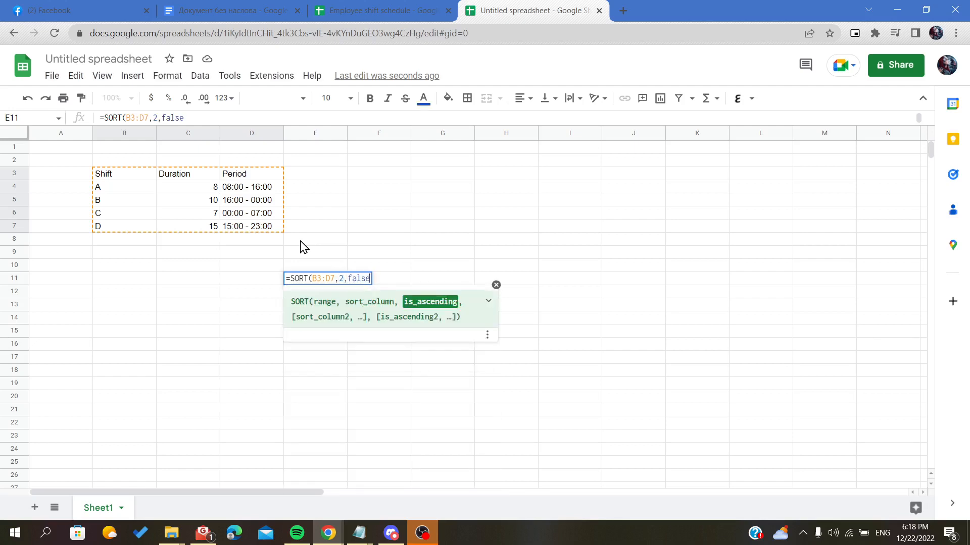
pyautogui.press('Return')
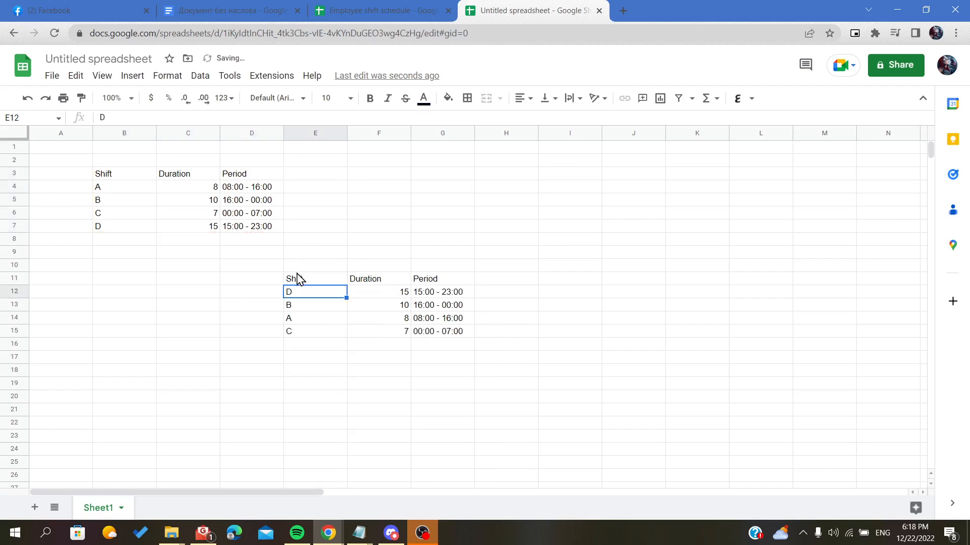
# Step: Make the whole sorted table in E11:G15 bold and reselect its cells
pyautogui.moveTo(299, 278); pyautogui.dragTo(308, 292)
pyautogui.moveTo(414, 323); pyautogui.dragTo(439, 333)
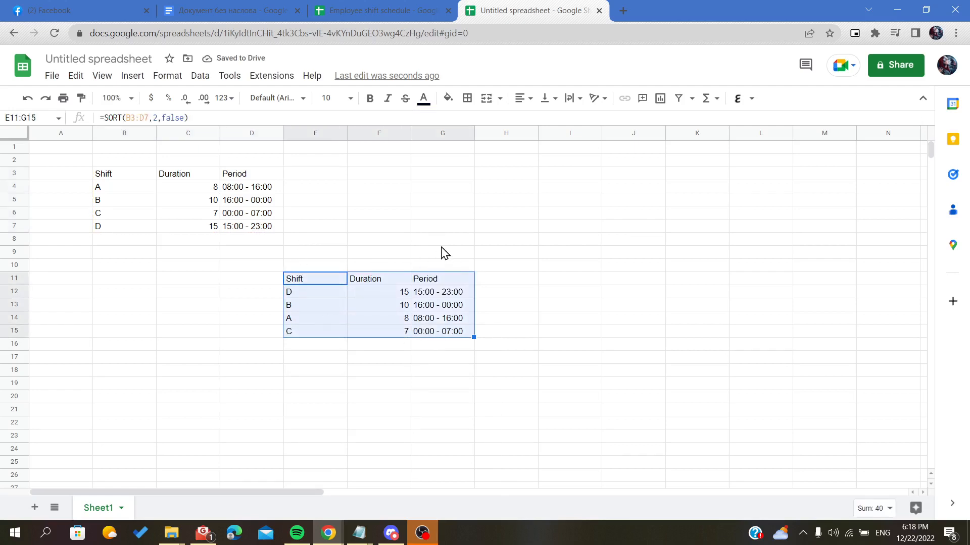
pyautogui.click(369, 98)
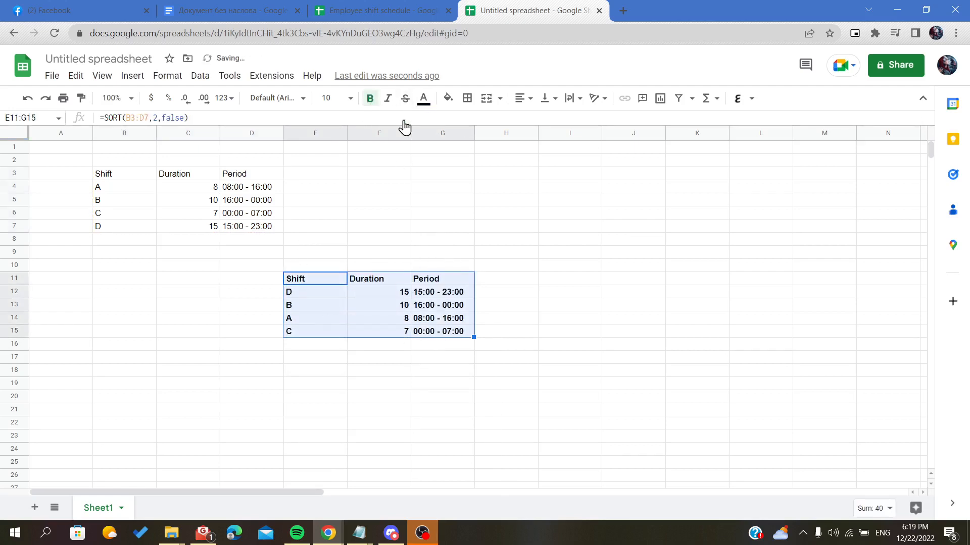
pyautogui.click(500, 191)
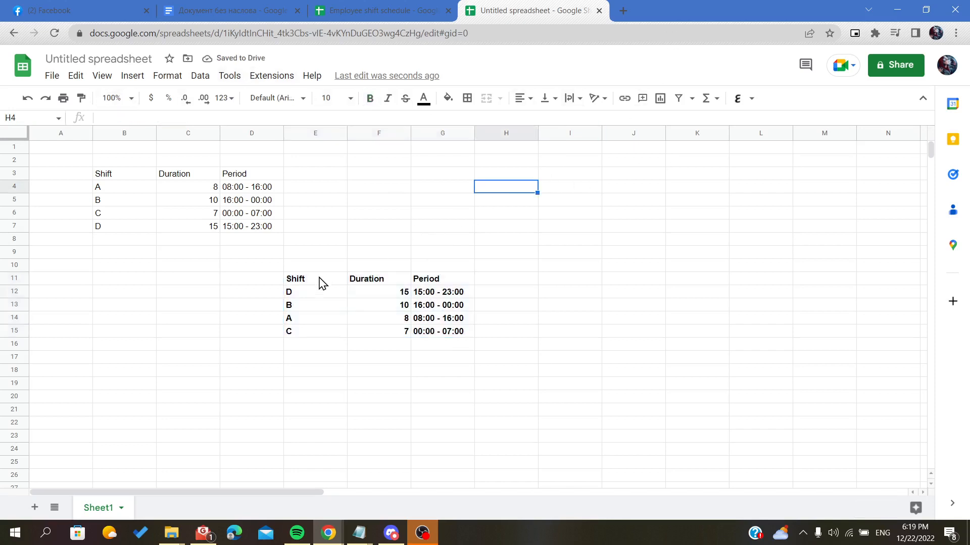
pyautogui.moveTo(320, 279); pyautogui.dragTo(438, 335)
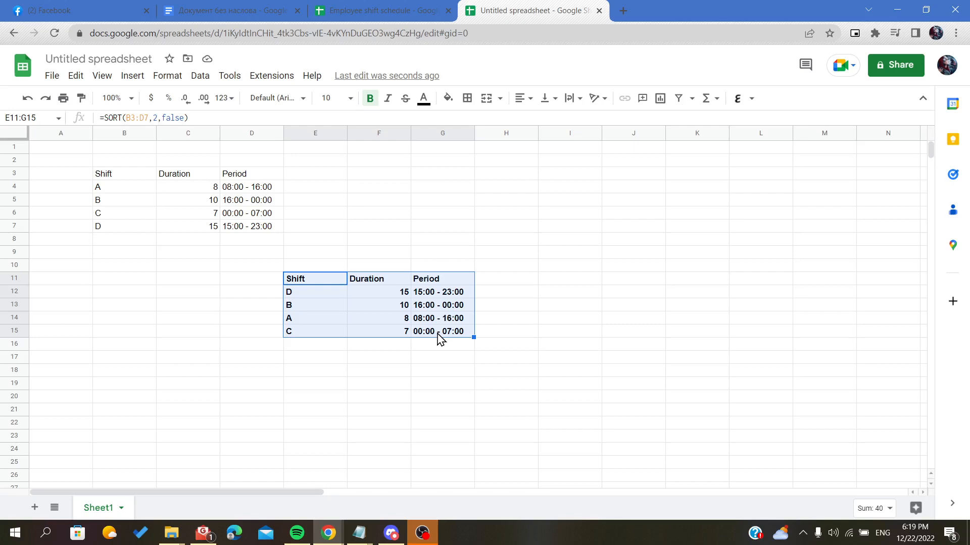